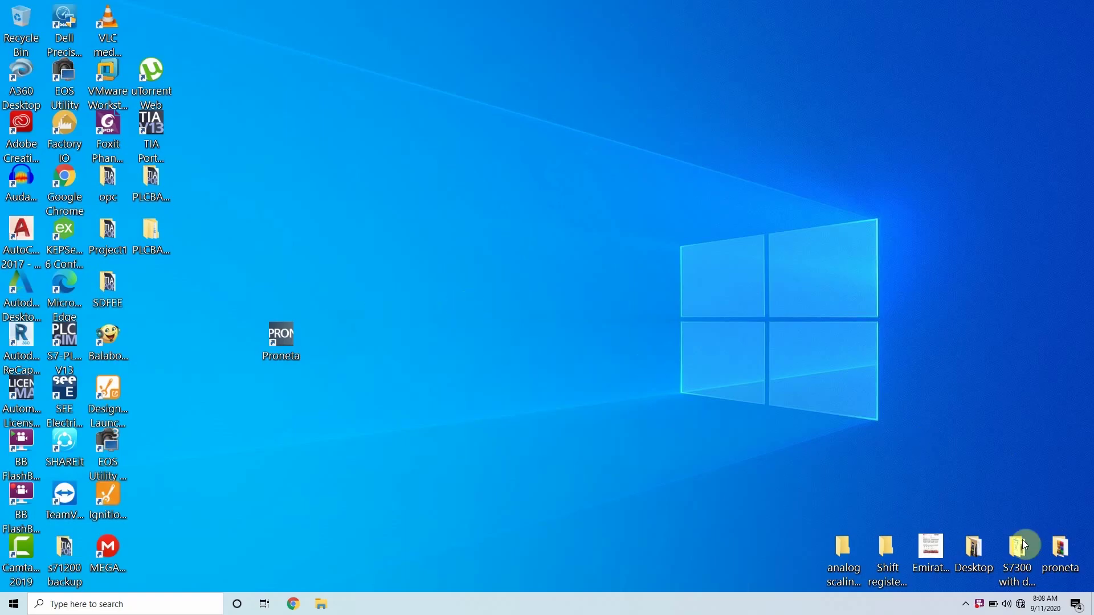
- Go from the taskbar network icon through Ethernet settings to the adapter list
click(1022, 605)
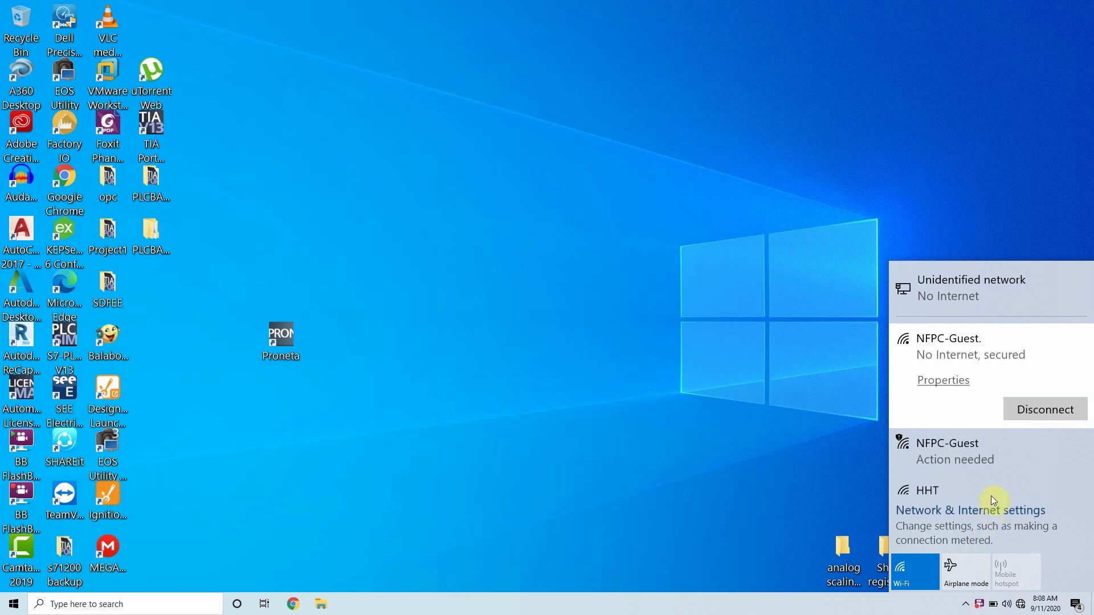
click(991, 511)
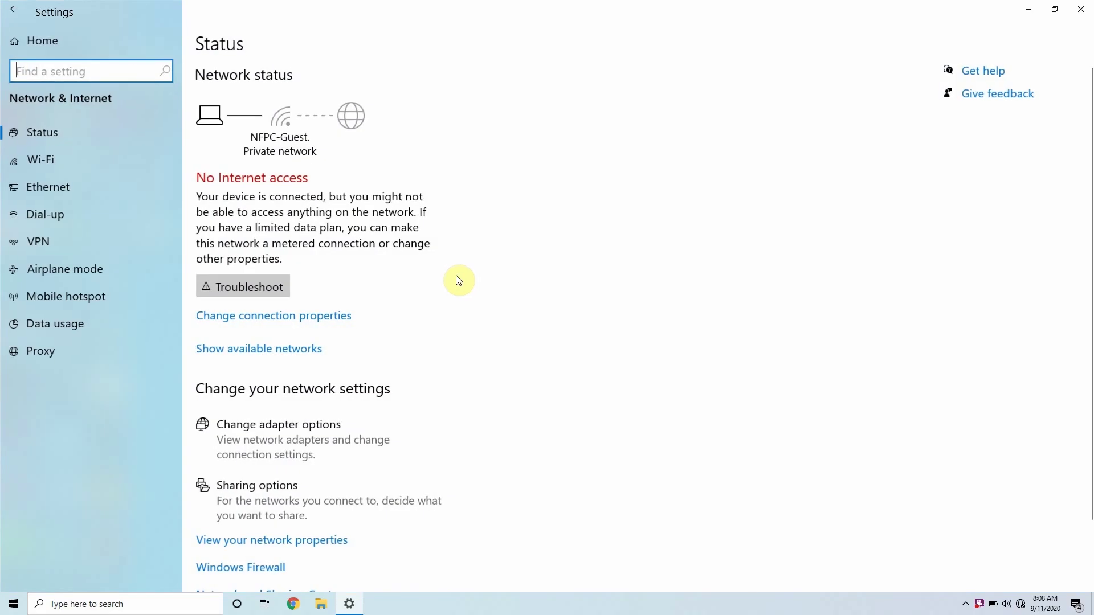
click(108, 187)
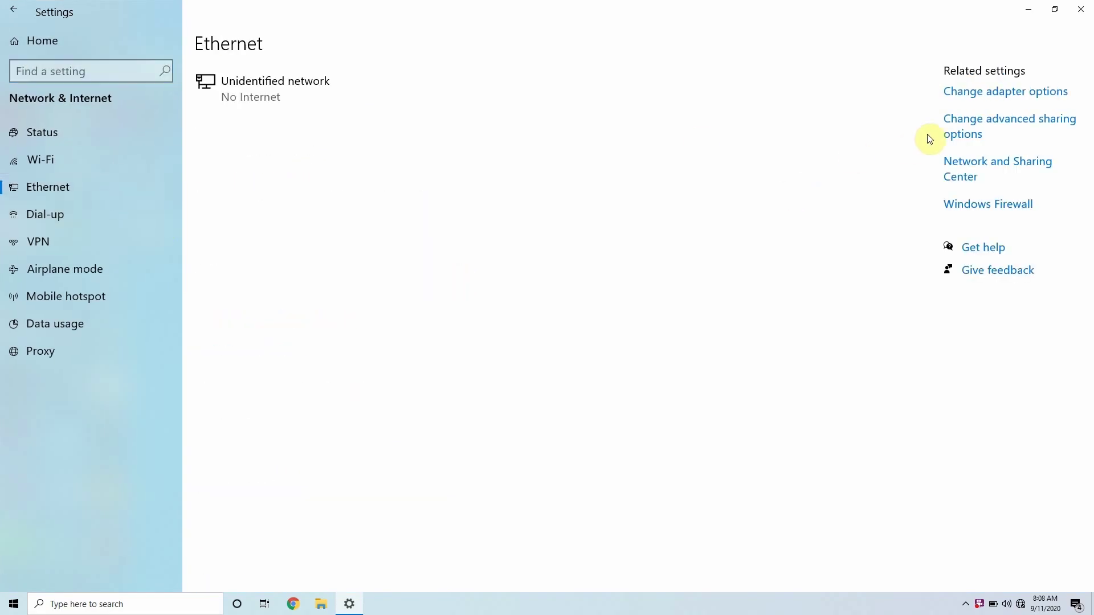
click(973, 98)
- Switch Ethernet's IPv4 from fixed 192.168.0.100 to obtain an IP automatically, then close
click(32, 102)
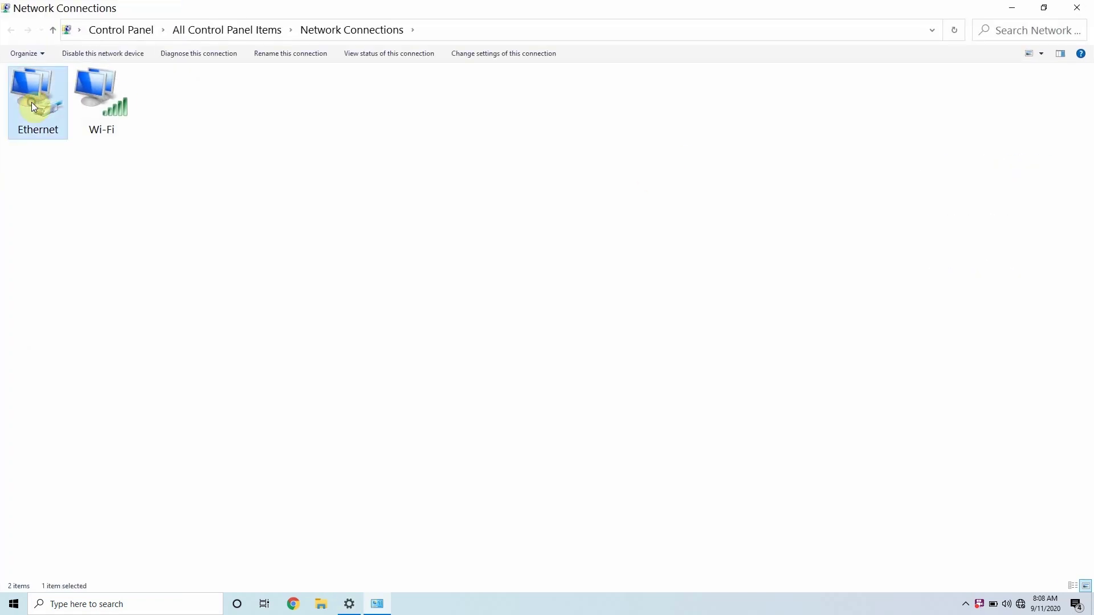
right_click(33, 105)
click(126, 232)
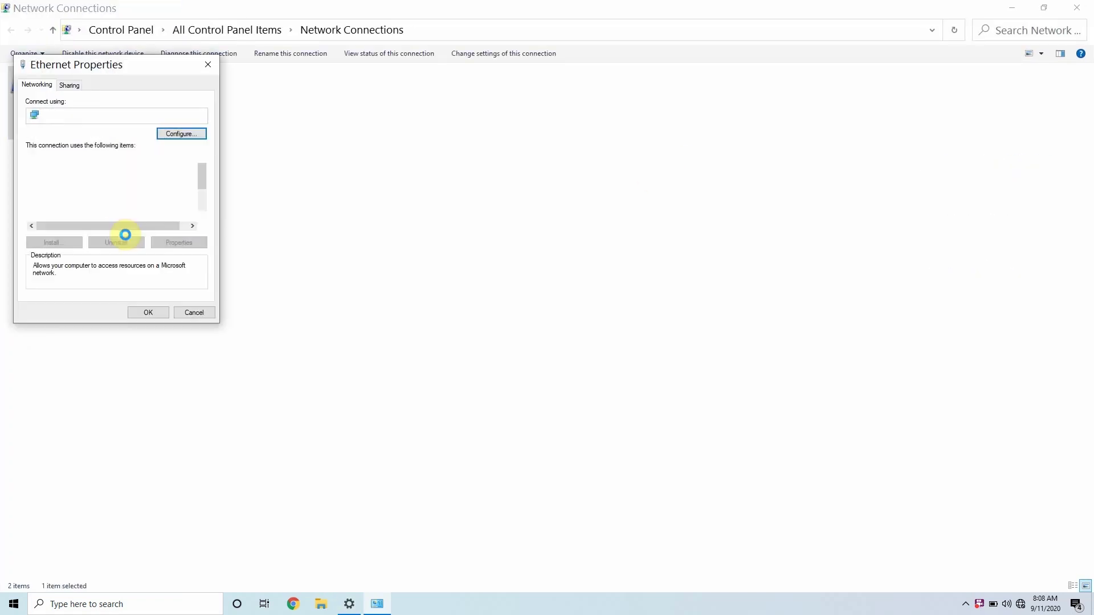
click(120, 198)
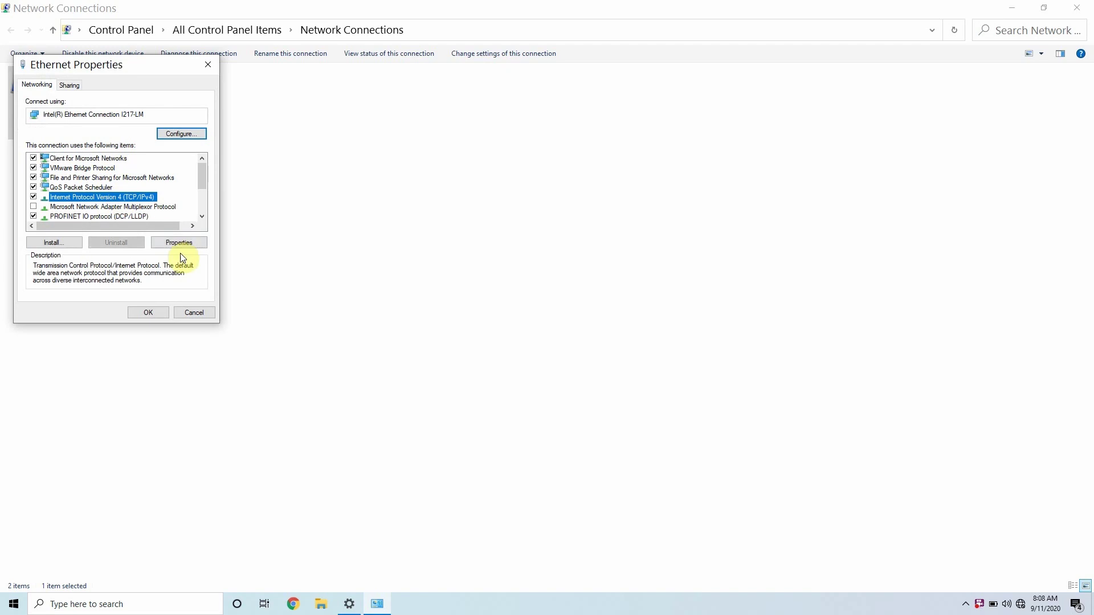
click(190, 246)
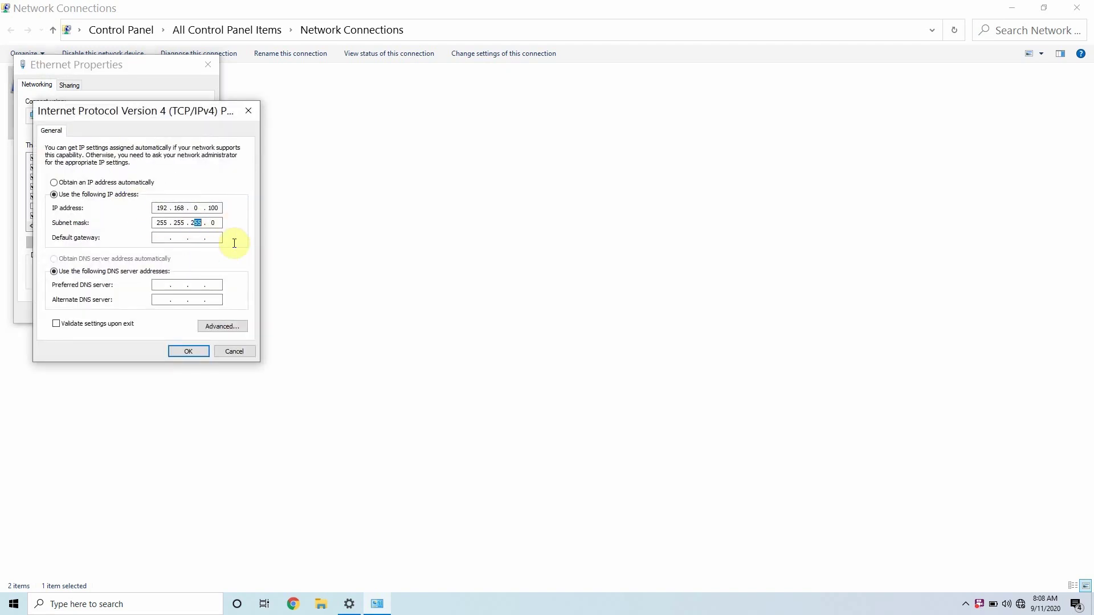
click(115, 181)
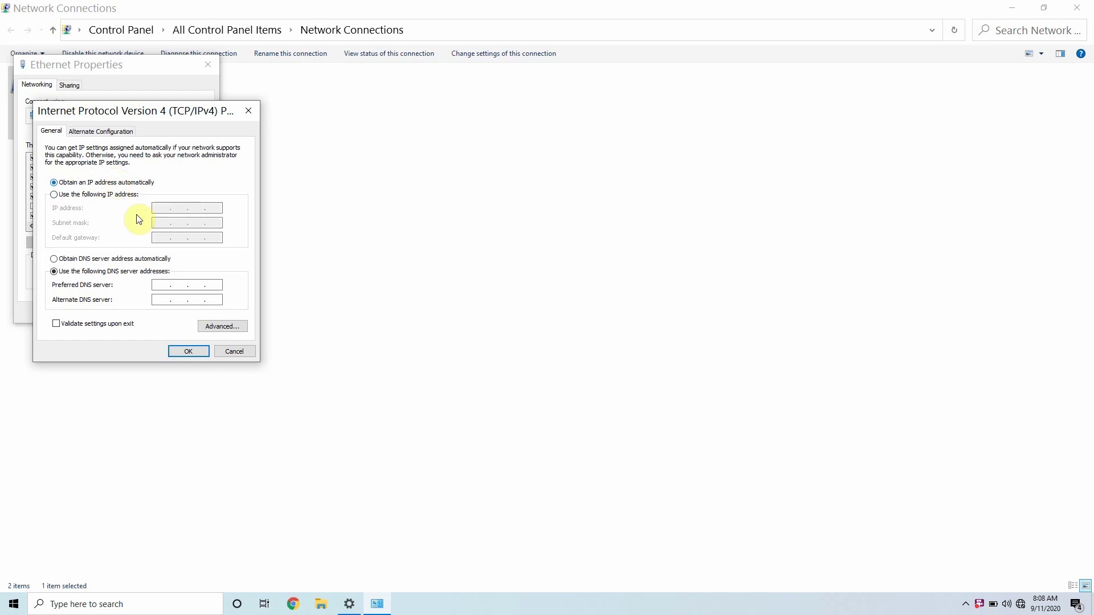
click(190, 350)
click(155, 310)
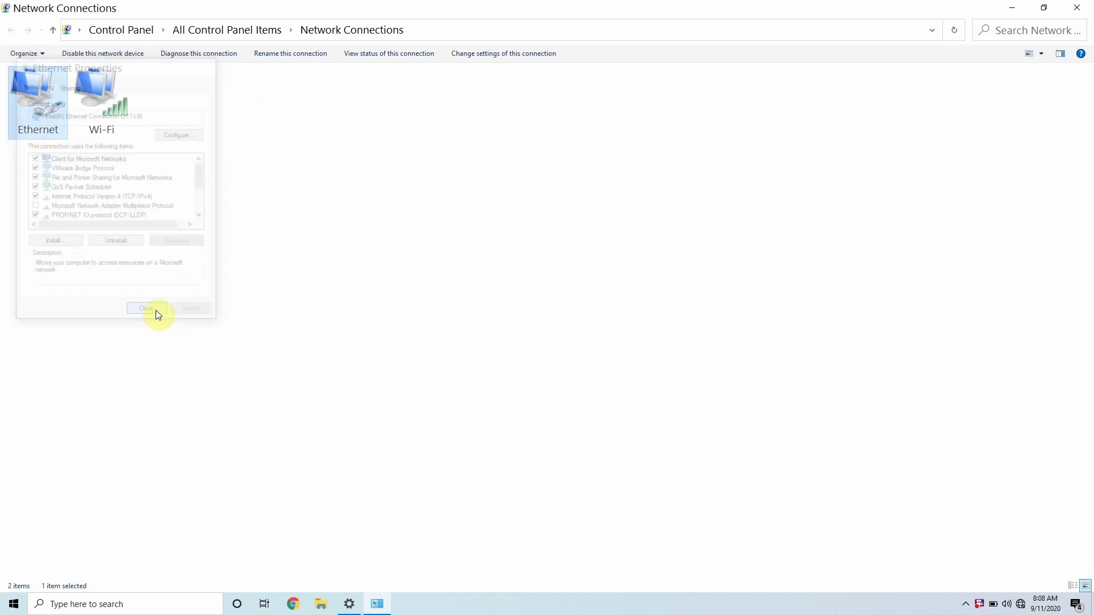
click(1079, 7)
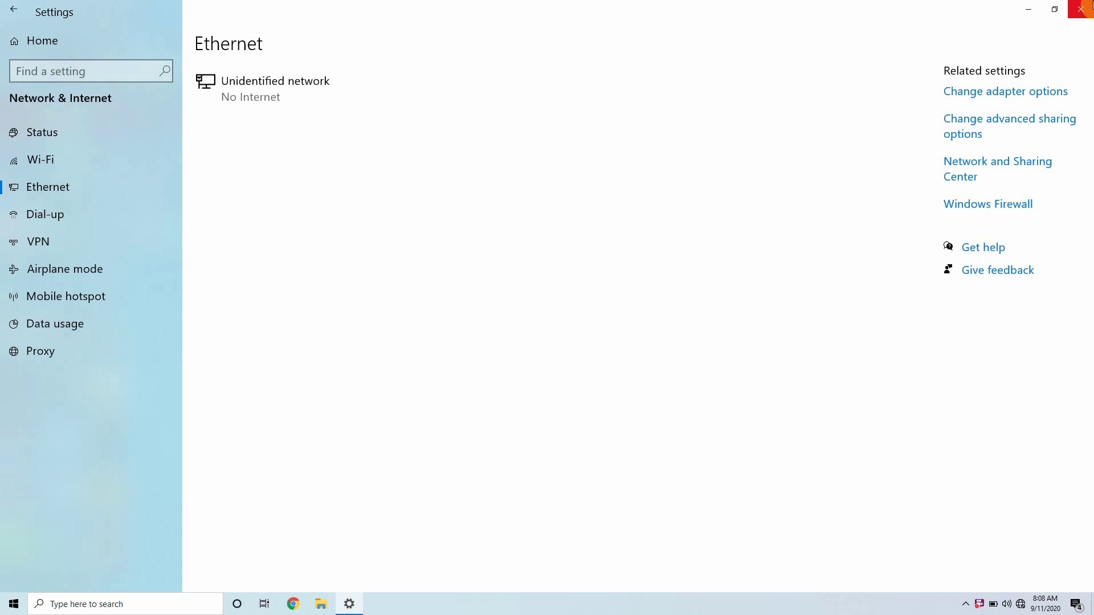
- Close Settings, dismiss the Edge pinning prompt, and launch PRONETA from the desktop
click(1089, 4)
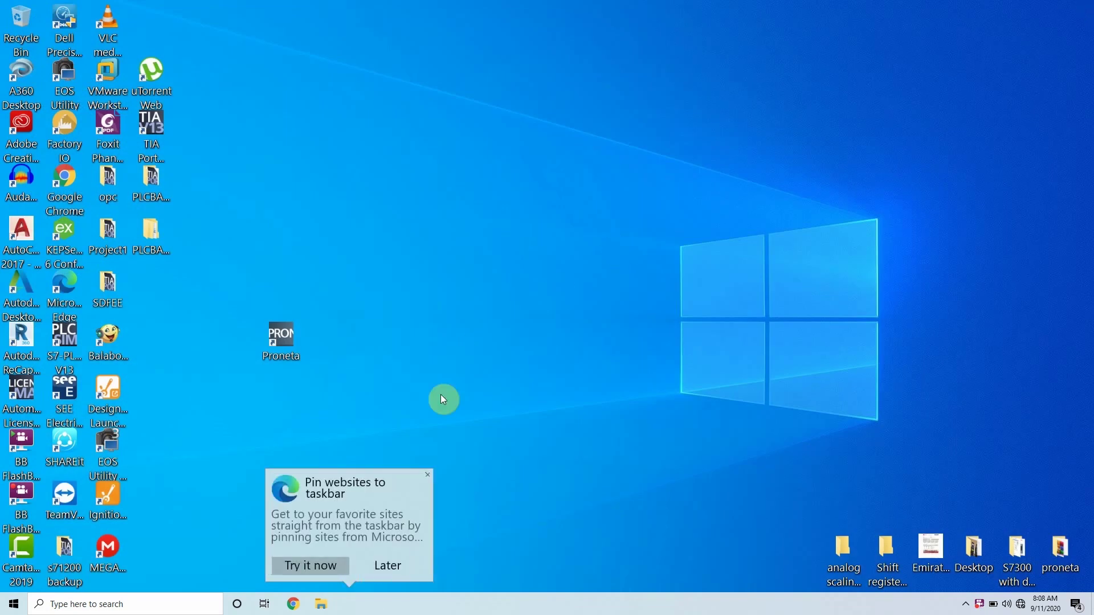
click(430, 476)
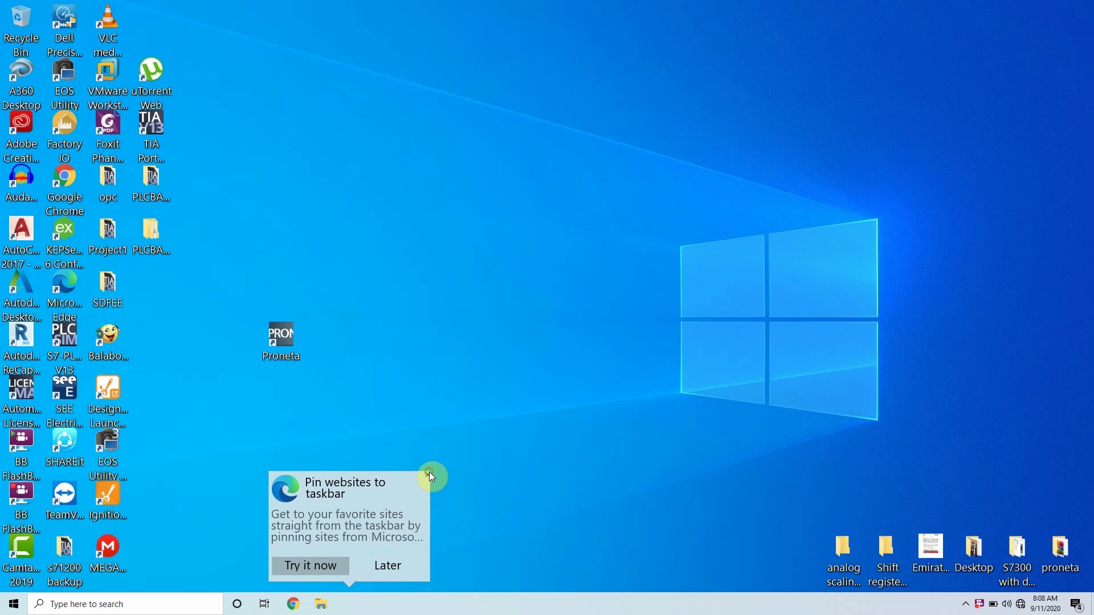
click(284, 356)
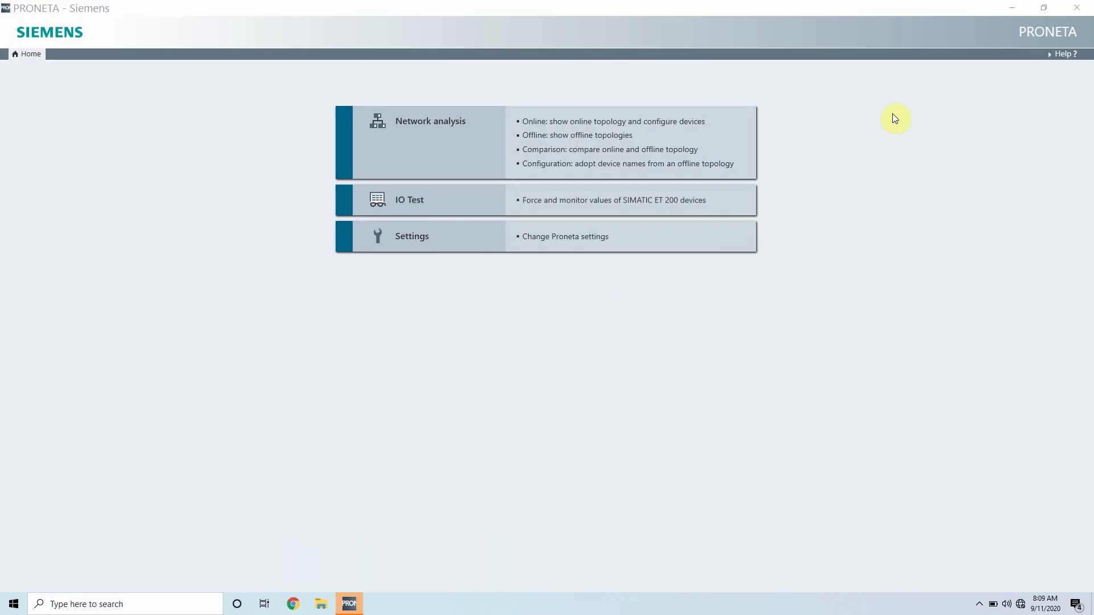
- Run PRONETA's online network analysis on the Ethernet adapter to discover devices
click(568, 131)
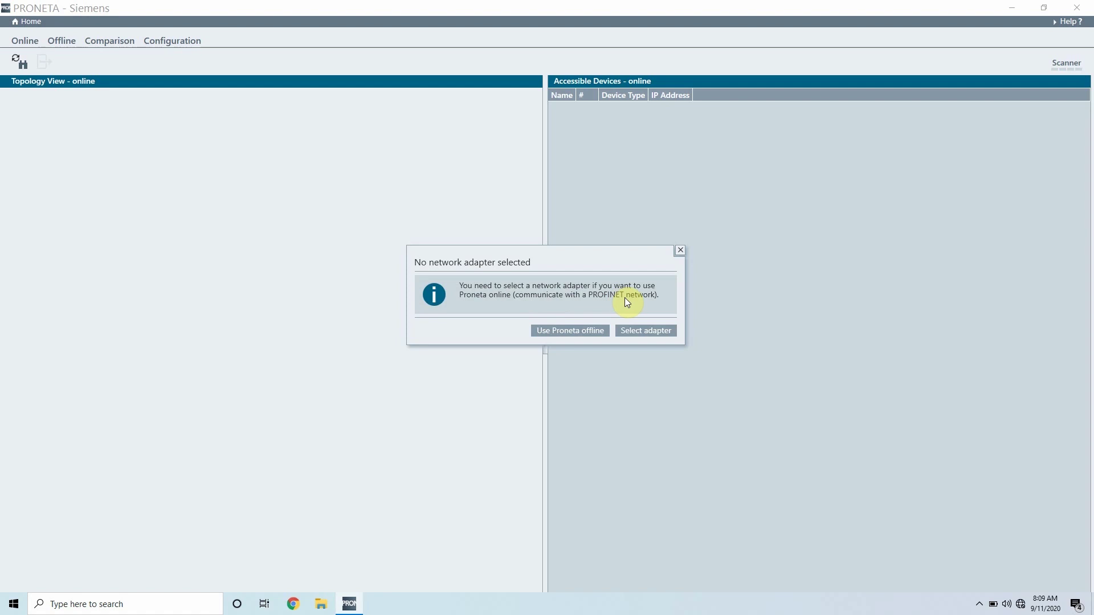
click(647, 335)
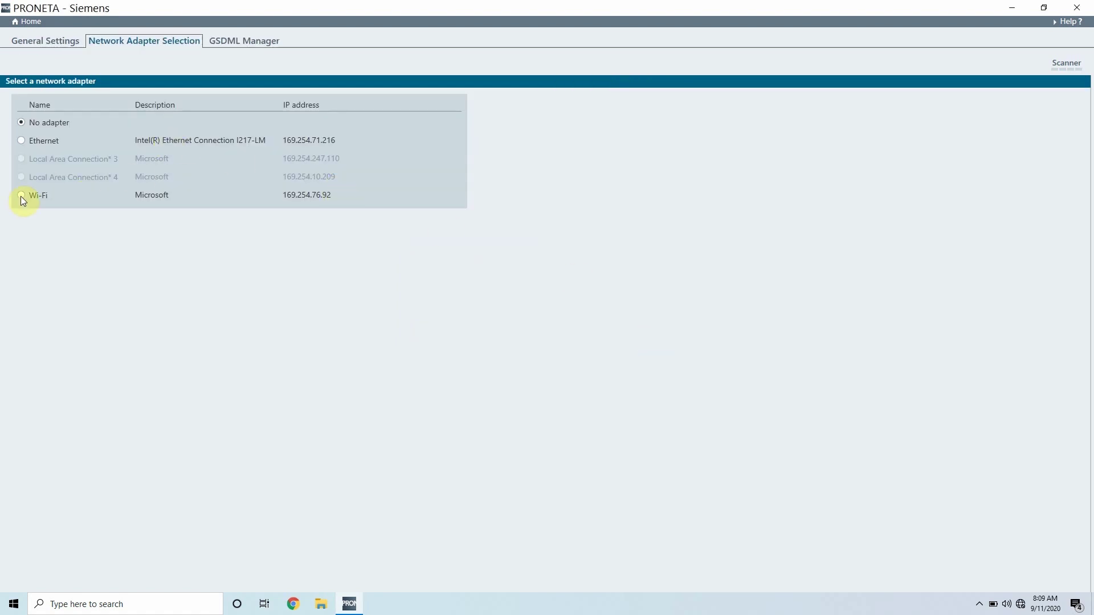
click(44, 141)
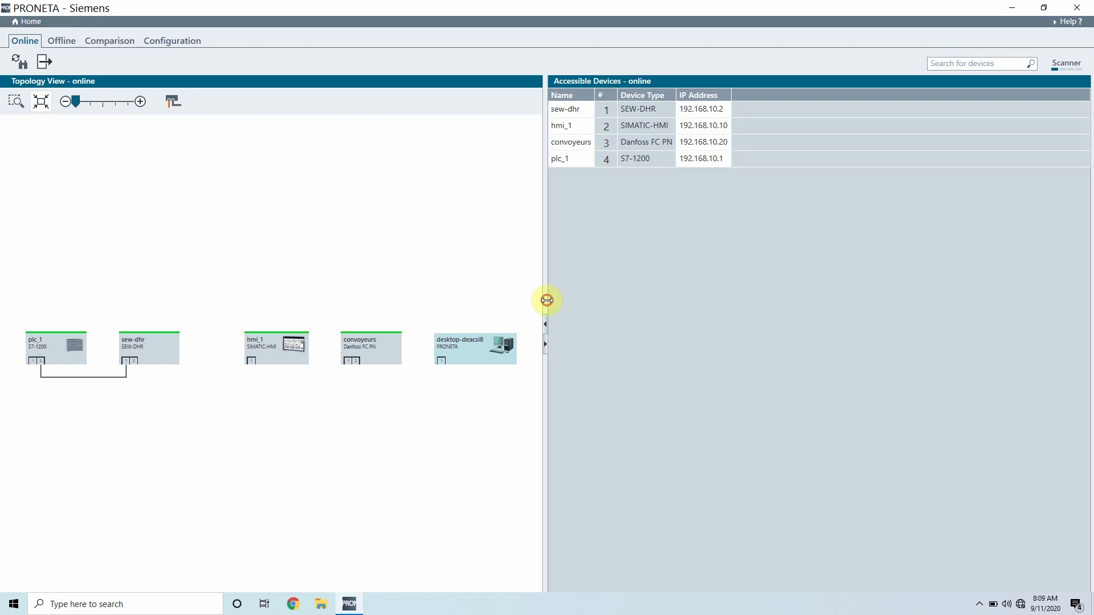
- Resize the topology pane, check the plc_1 link, and select sew-dhr (192.168.10.2)
mouse_move(546, 301)
mouse_down()
mouse_move(585, 315)
mouse_move(684, 308)
mouse_up()
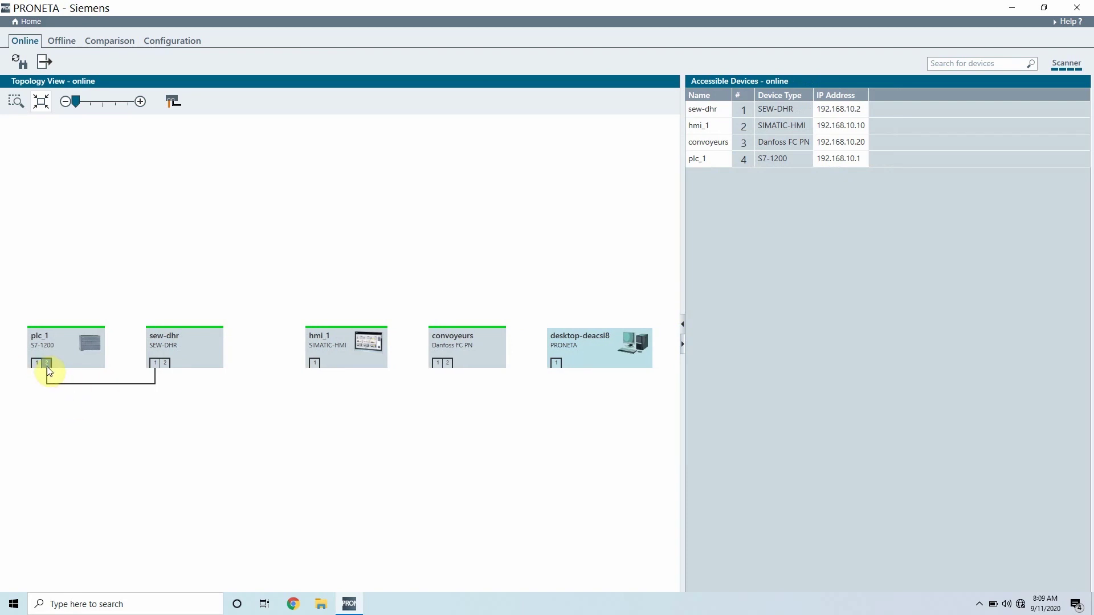
mouse_move(47, 364)
drag(48, 367, 155, 364)
drag(683, 288, 664, 285)
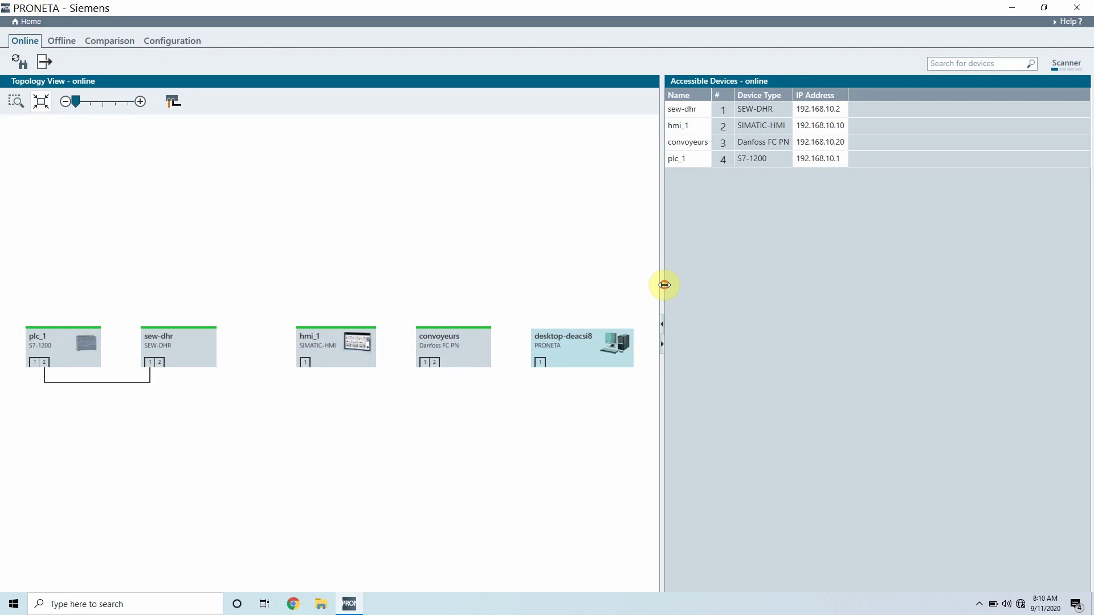
click(823, 109)
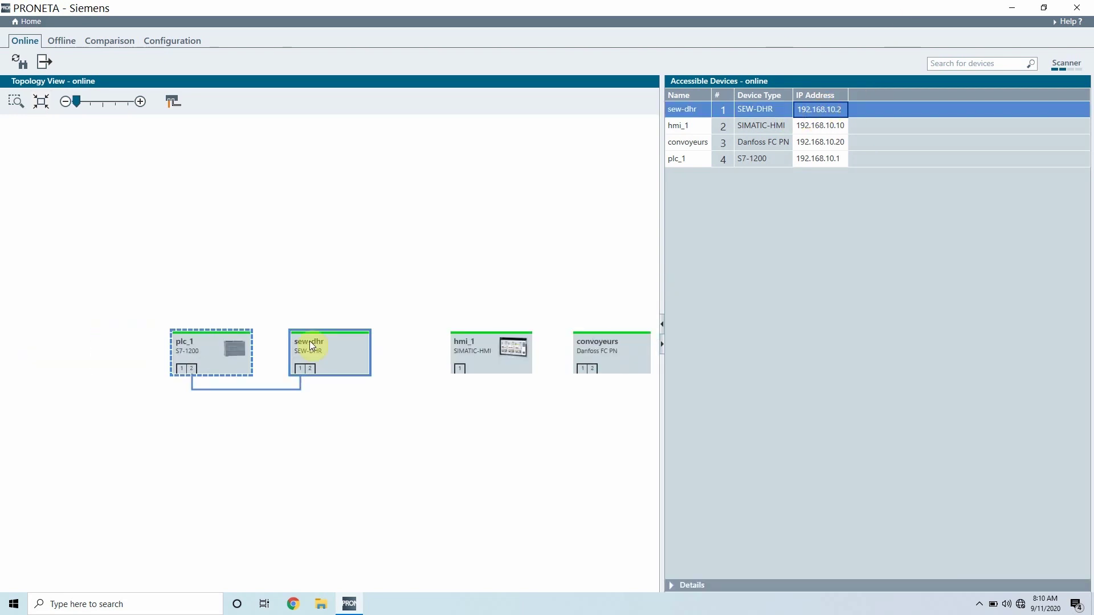
mouse_move(158, 350)
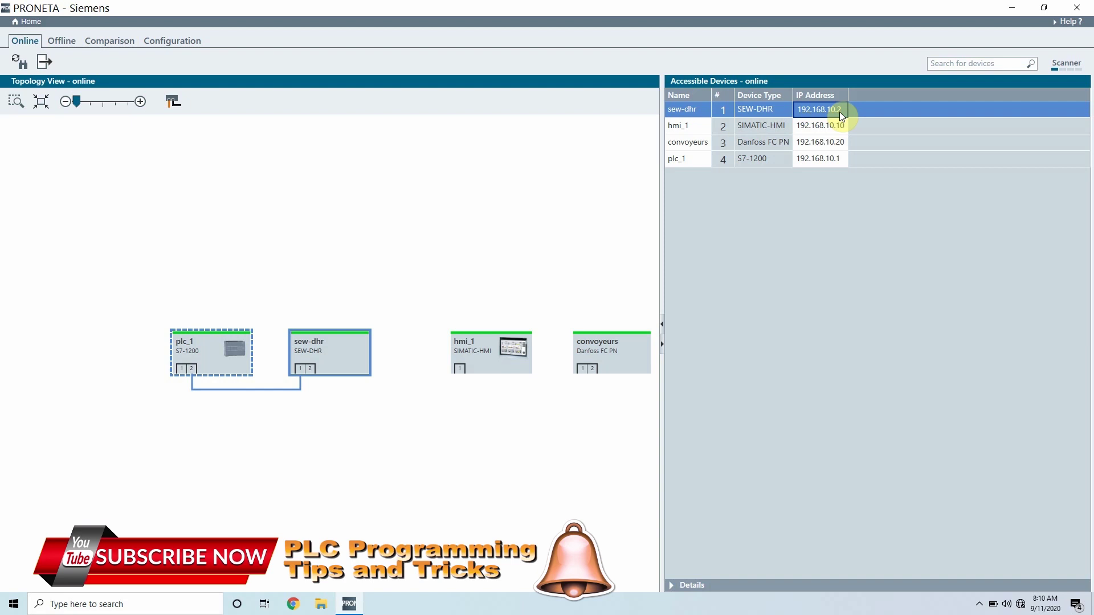
- Inspect sew-dhr port 2, then select hmi_1 and convoyeurs (Danfoss FC PN, 192.168.10.20)
click(310, 368)
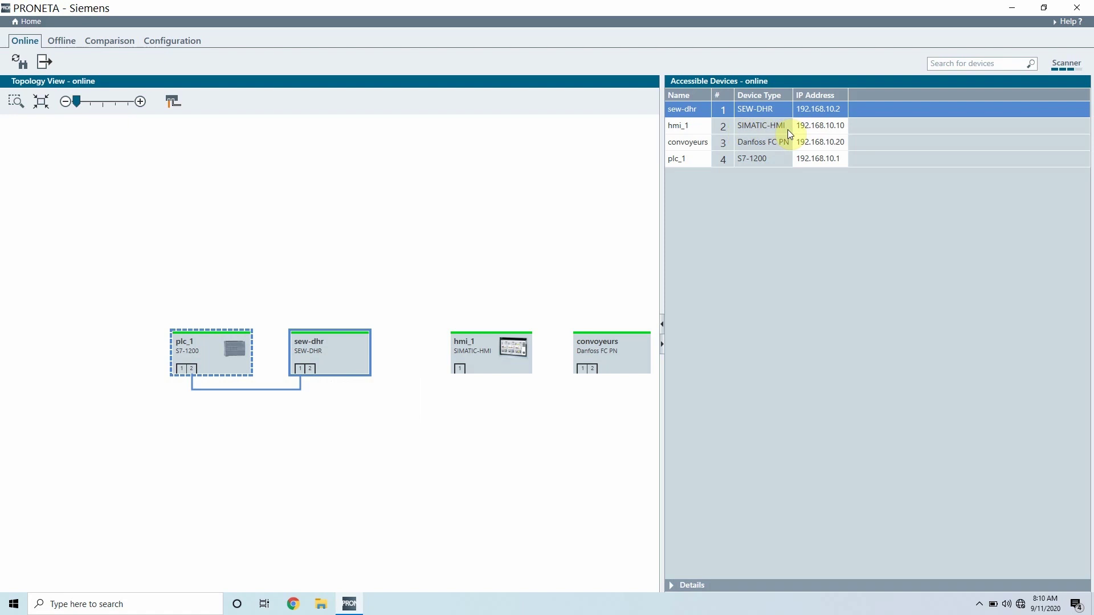
click(819, 130)
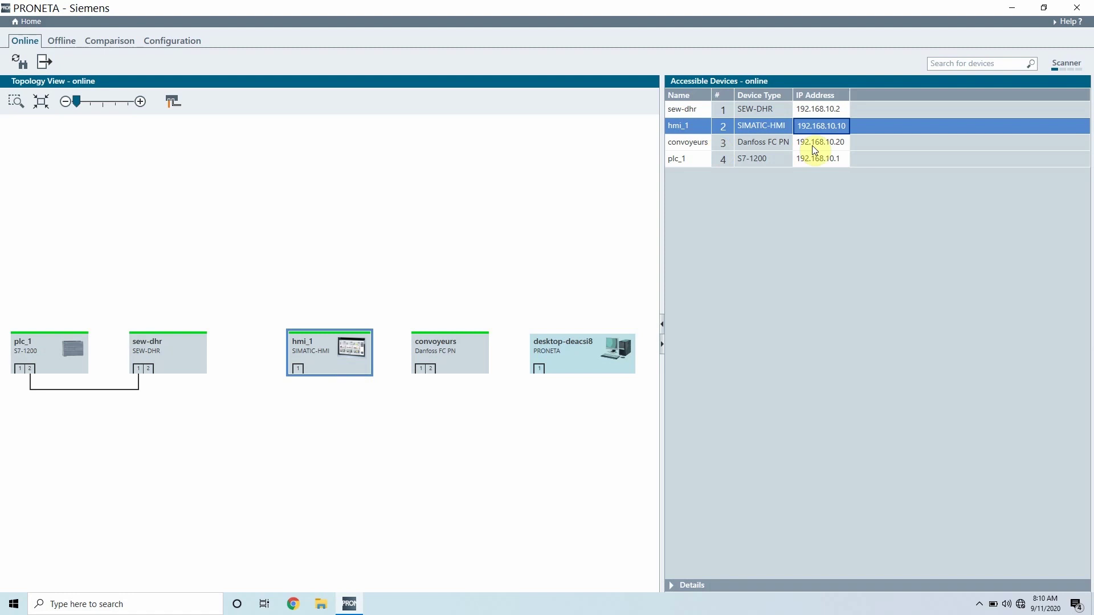
click(836, 141)
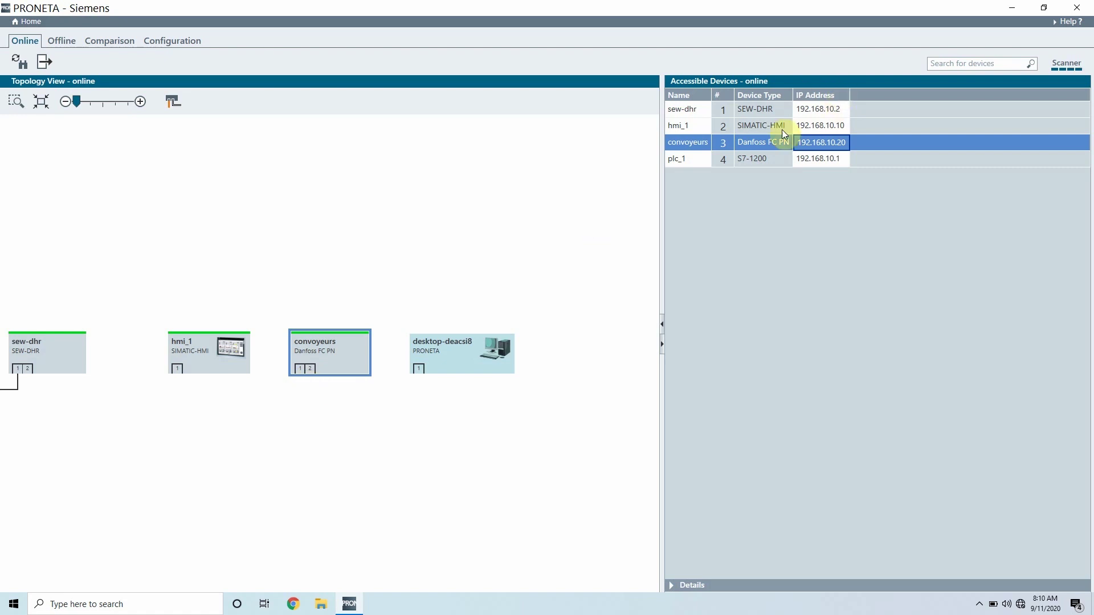
- Select plc_1, then sew-dhr, then hmi_1 (SIMATIC HMI, 192.168.10.10) in Accessible Devices
click(819, 158)
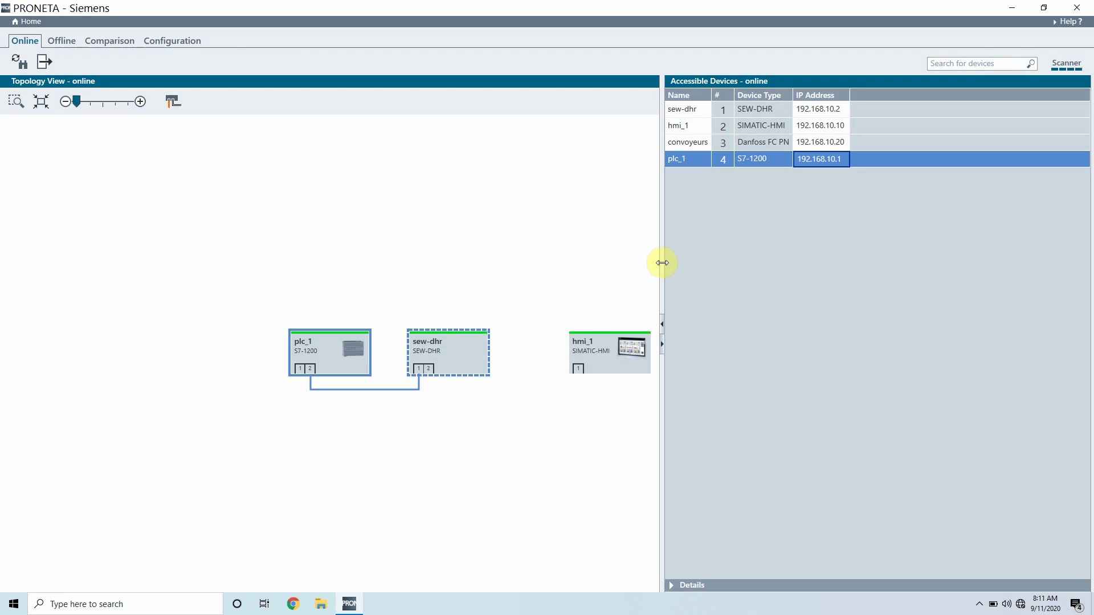
click(802, 107)
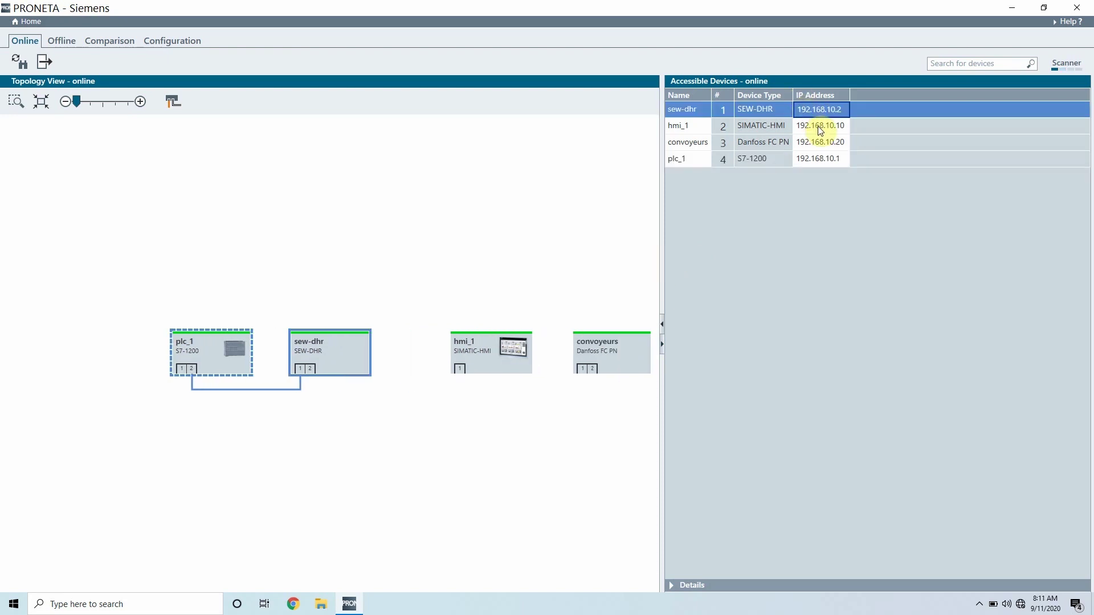
click(819, 127)
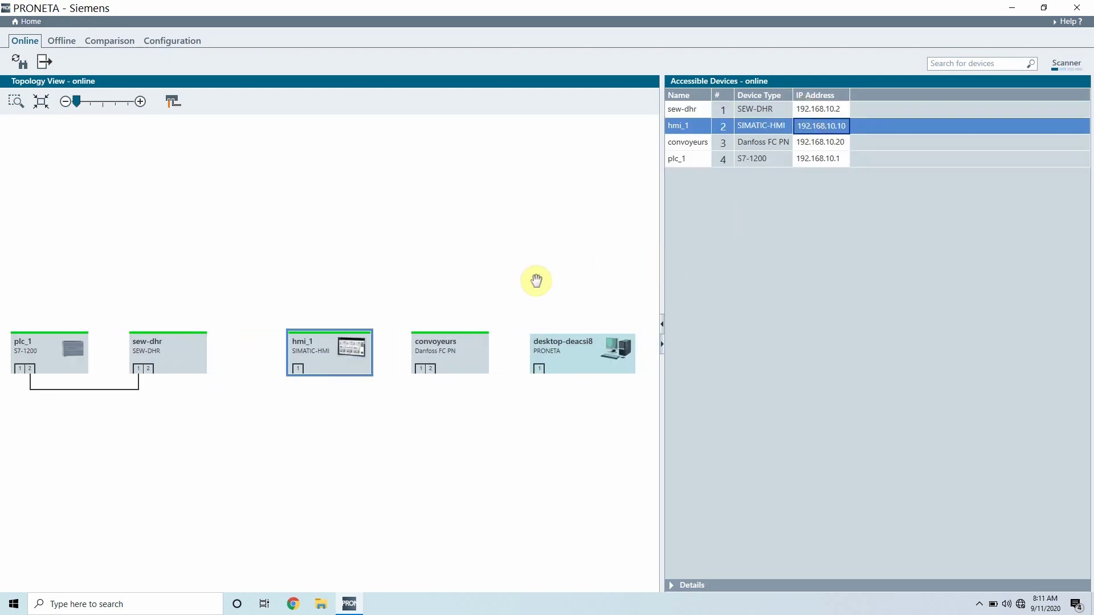